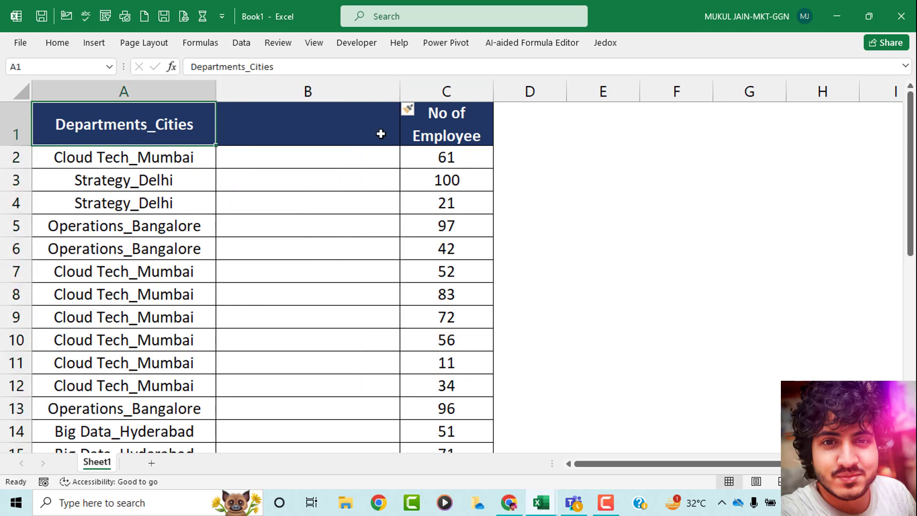
Step: Insert a blank column at column B and enter the headers Departments in B1 and Cities in C1
click(350, 97)
key(ctrl+plus)
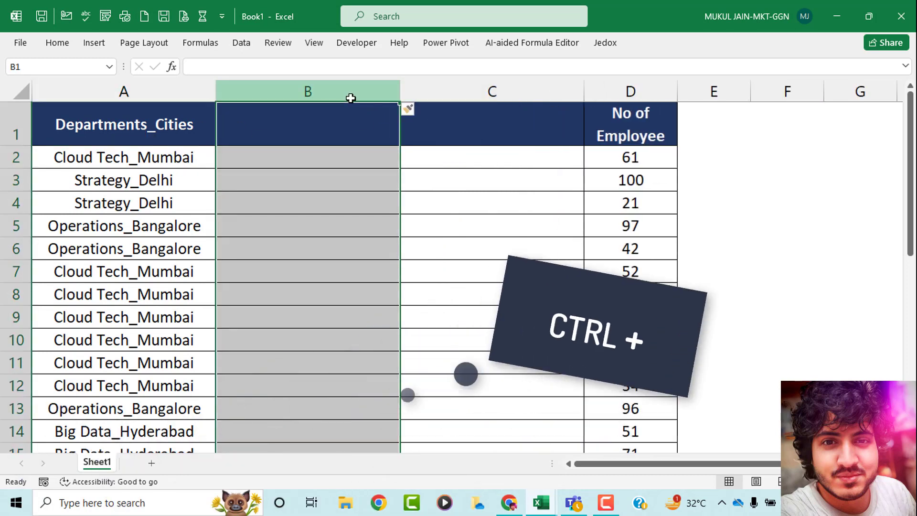
click(344, 136)
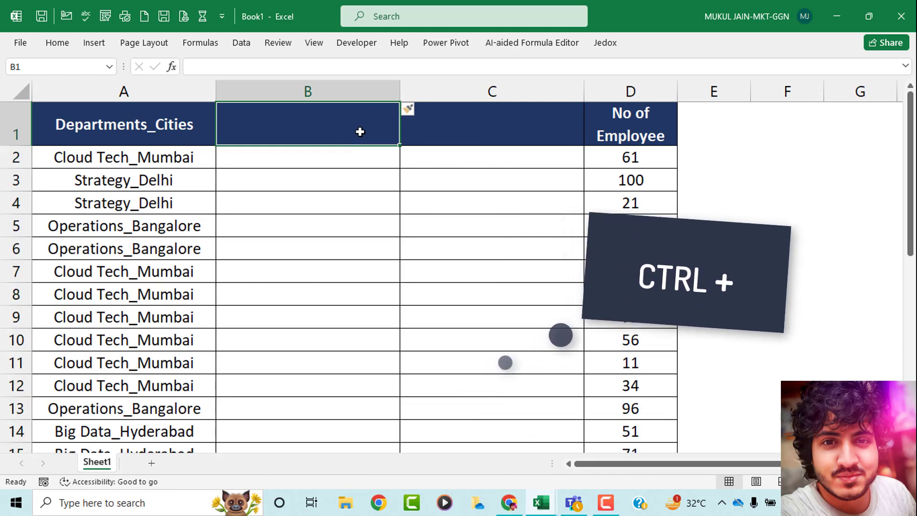
double_click(330, 122)
text(Department)
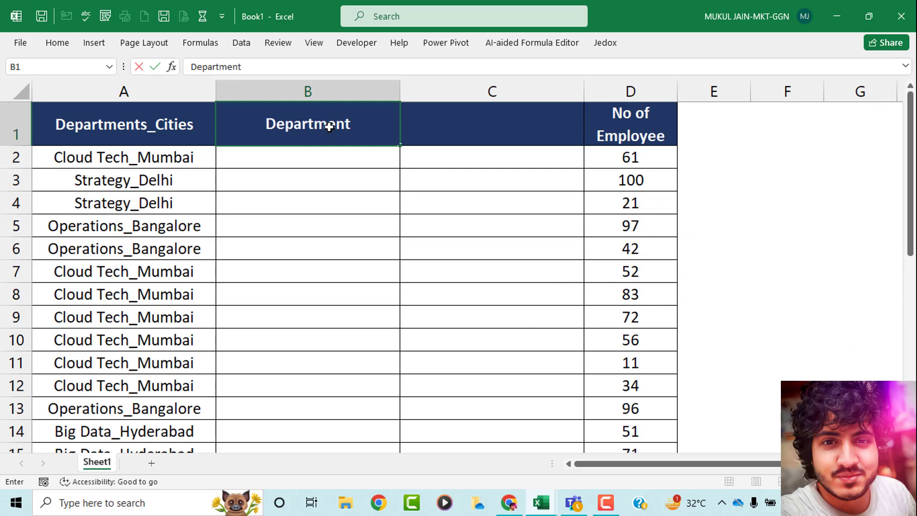
text(s)
key(Tab)
text(C)
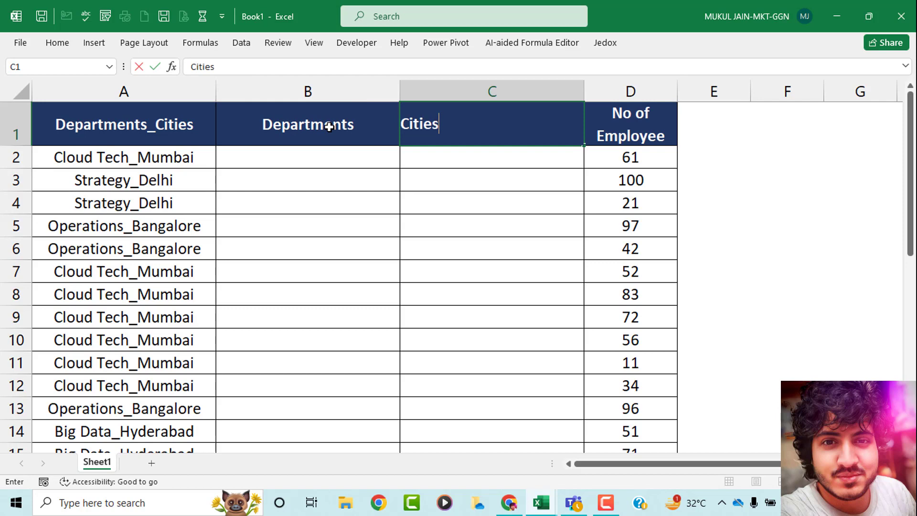
key(Return)
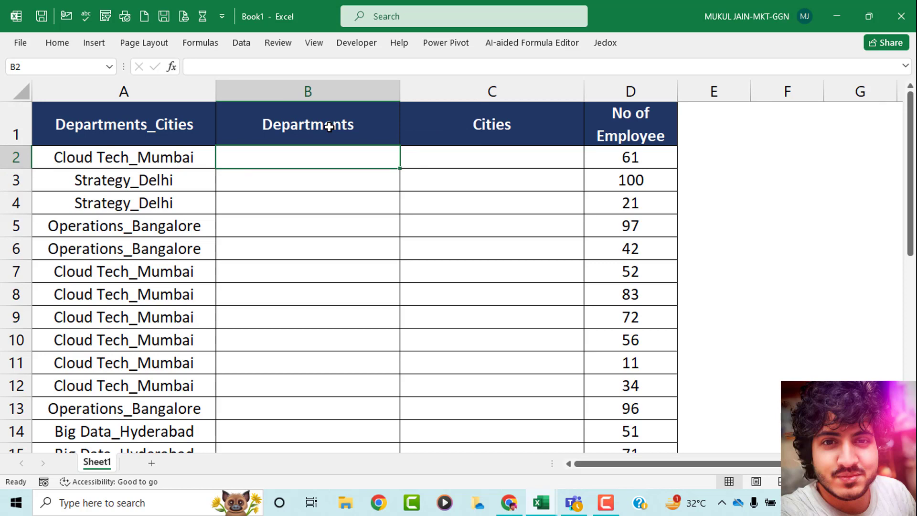
Step: Enter the split example for the first record: Cloud Tech in B2 and Mumbai in C2
text(Cloud Tech)
key(Tab)
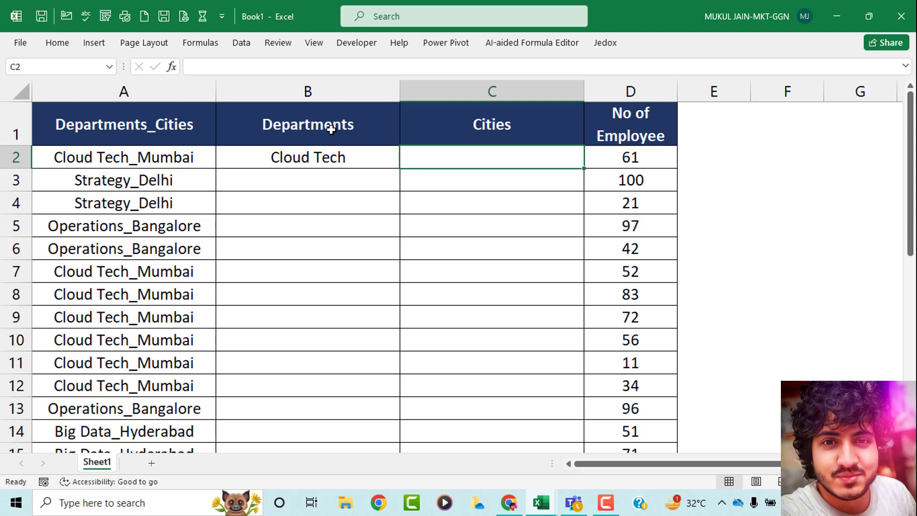
text(Mumbai)
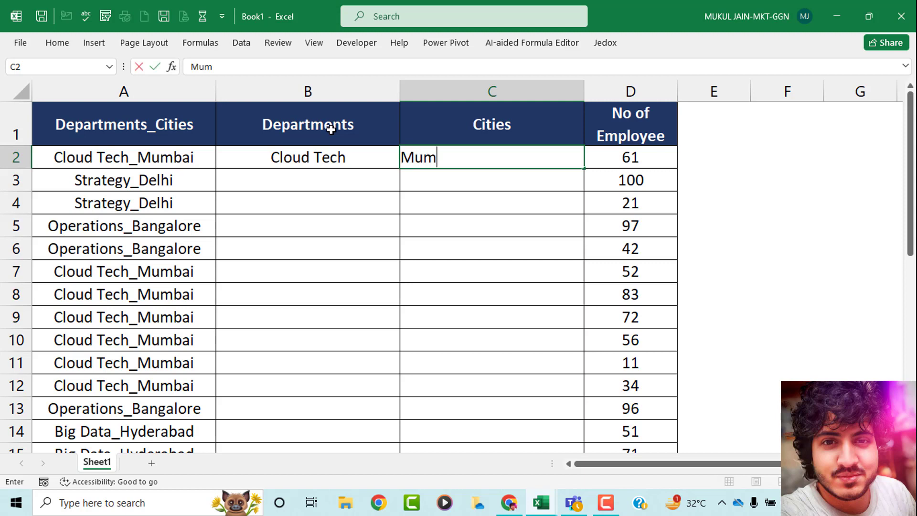
key(Return)
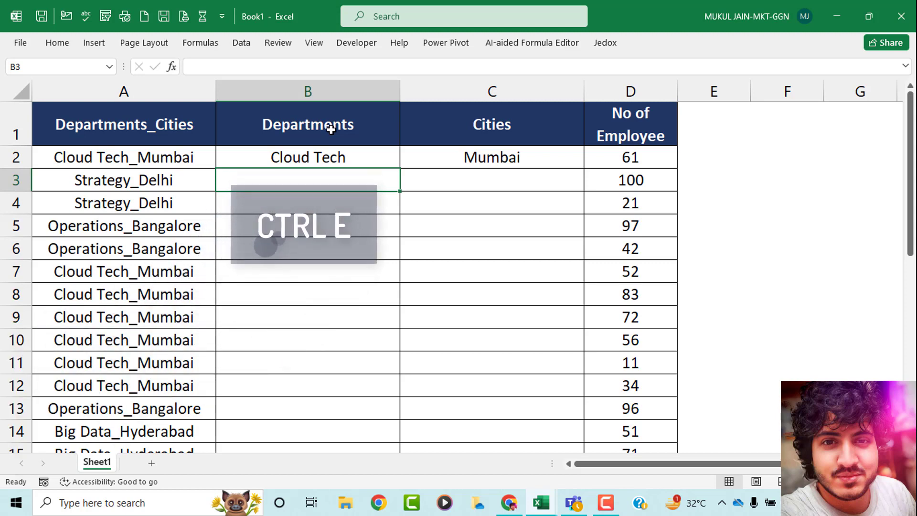
Step: Flash Fill the Departments column from the Cloud Tech example in B2
drag(279, 155, 477, 158)
drag(210, 157, 626, 157)
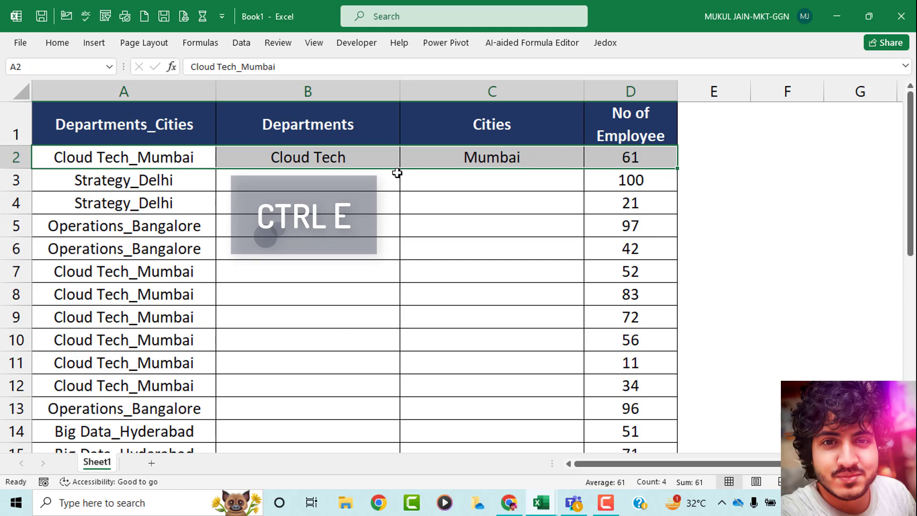
click(366, 179)
drag(366, 180, 329, 451)
scroll(315, 205, up, 3)
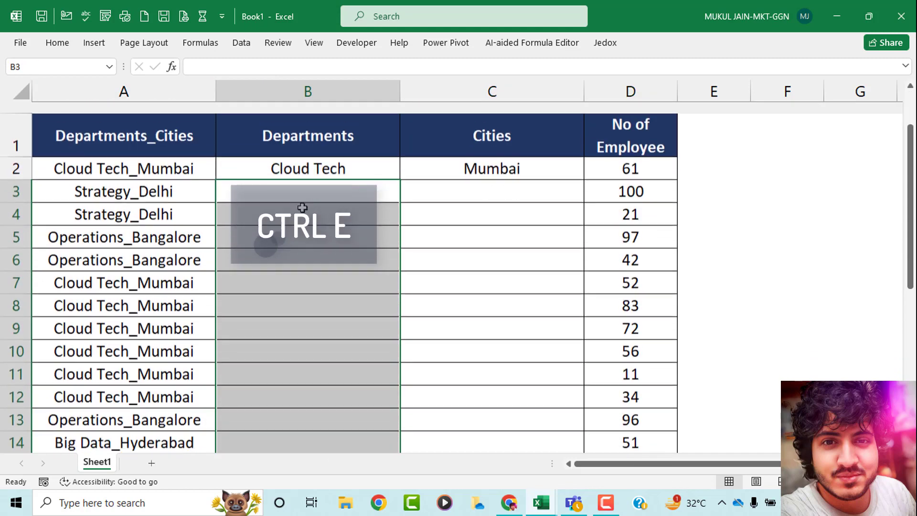
key(ctrl+e)
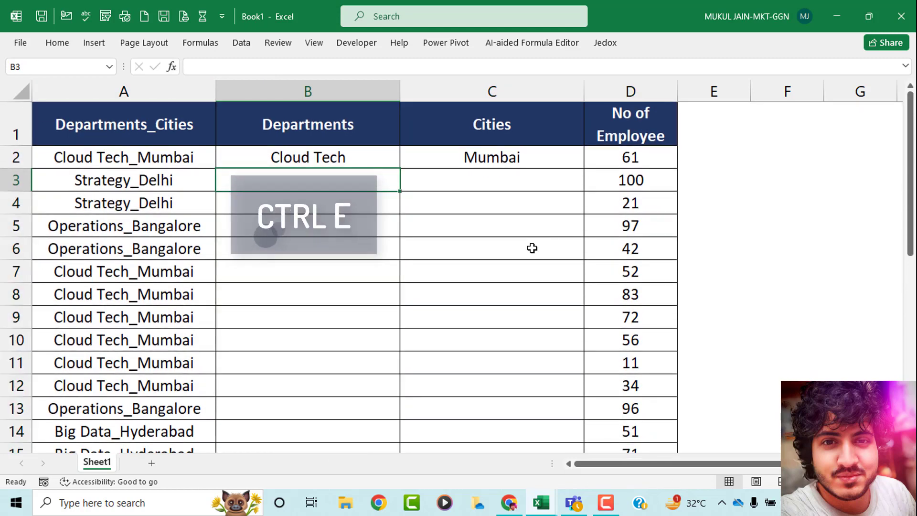
click(253, 250)
drag(307, 158, 317, 409)
key(ctrl+e)
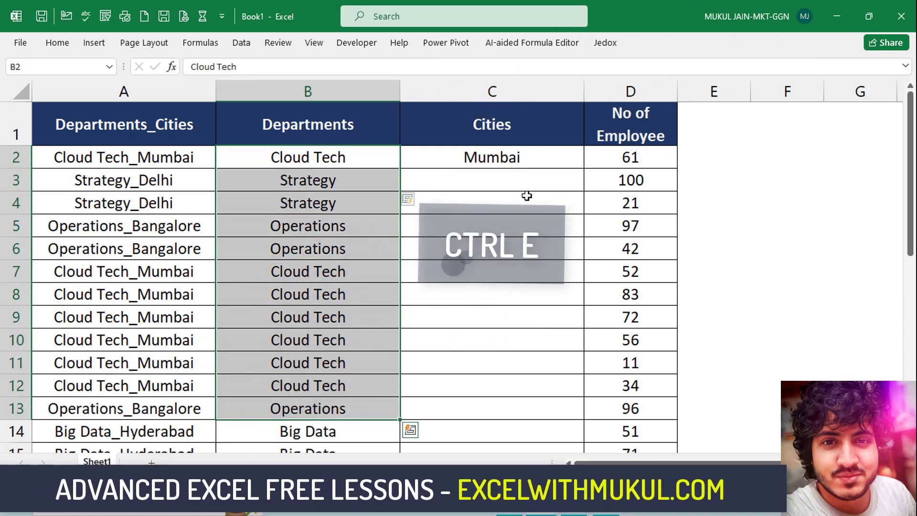
Step: Flash Fill the Cities column from C3 and check the first rows against the combined Departments_Cities values
click(498, 182)
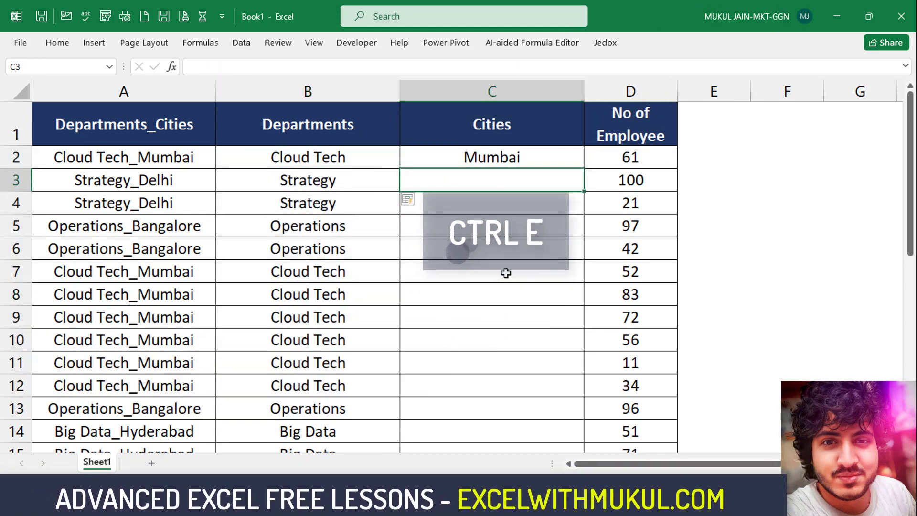
key(ctrl+e)
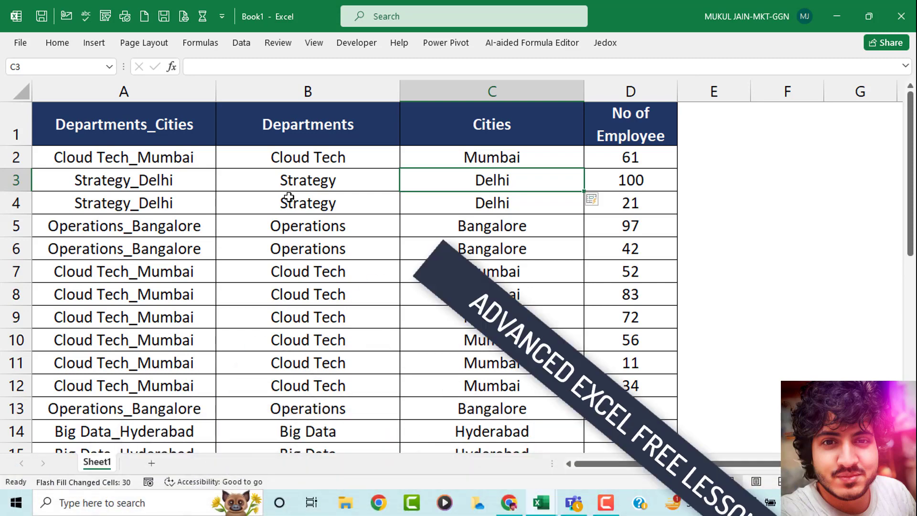
click(276, 161)
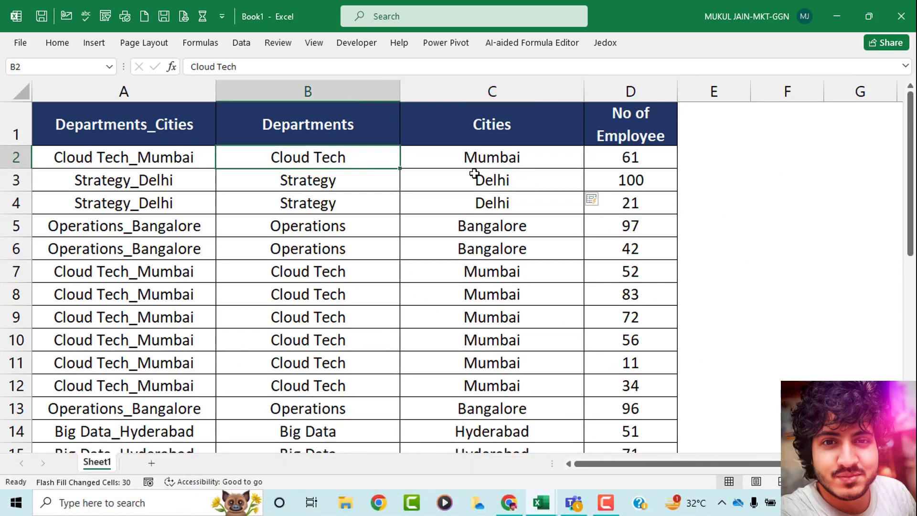
click(512, 163)
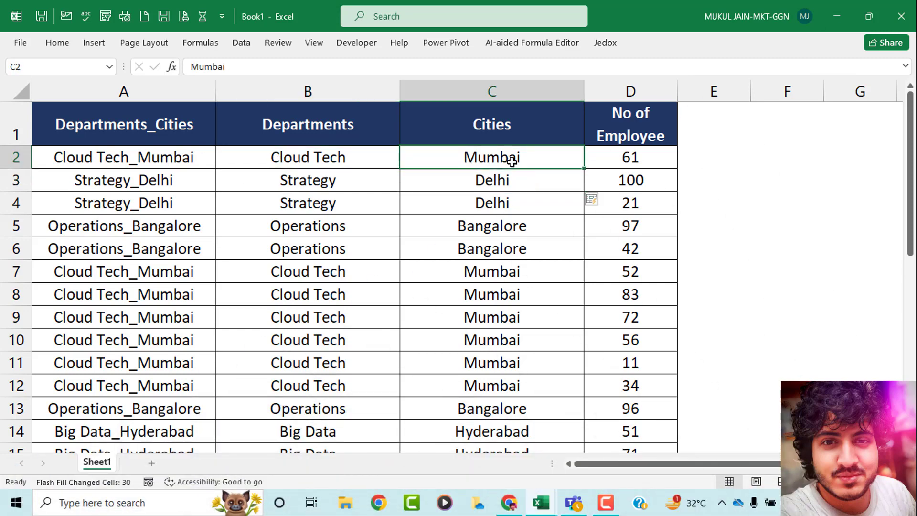
click(317, 155)
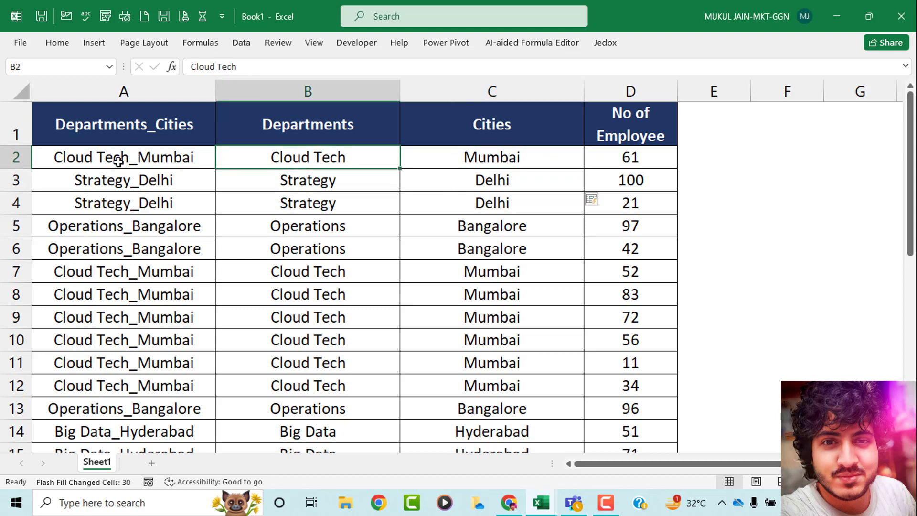
click(308, 184)
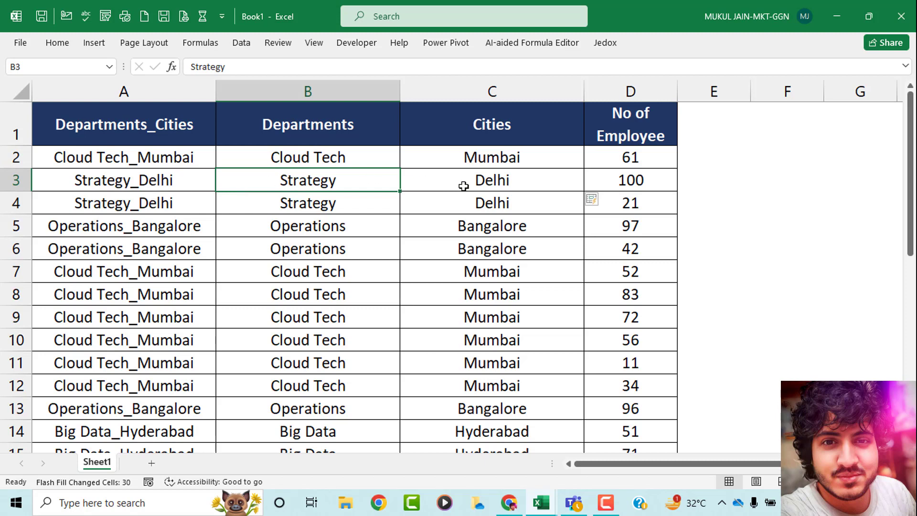
click(463, 186)
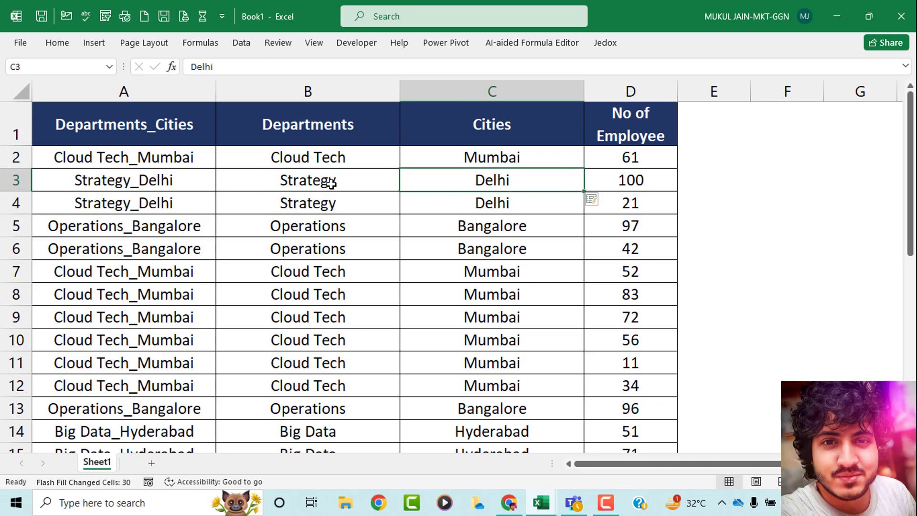
Step: Delete the original combined Departments_Cities column
click(156, 94)
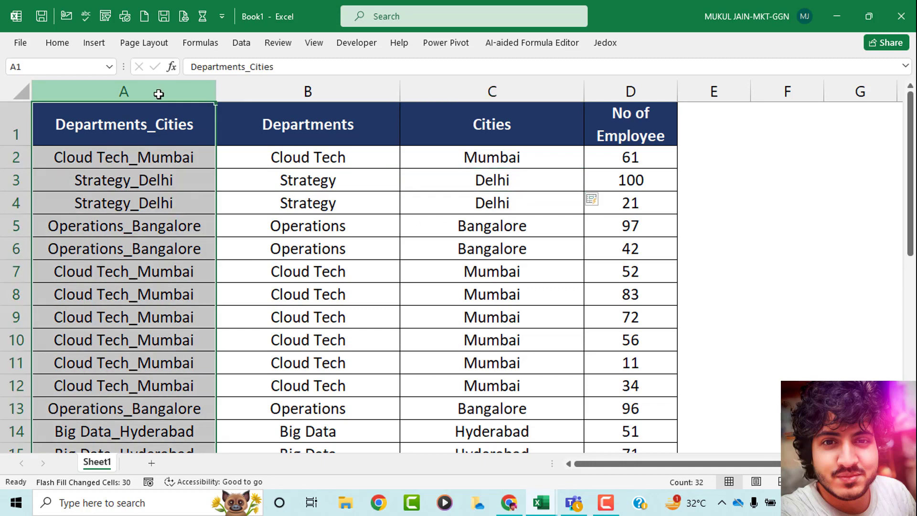
right_click(157, 94)
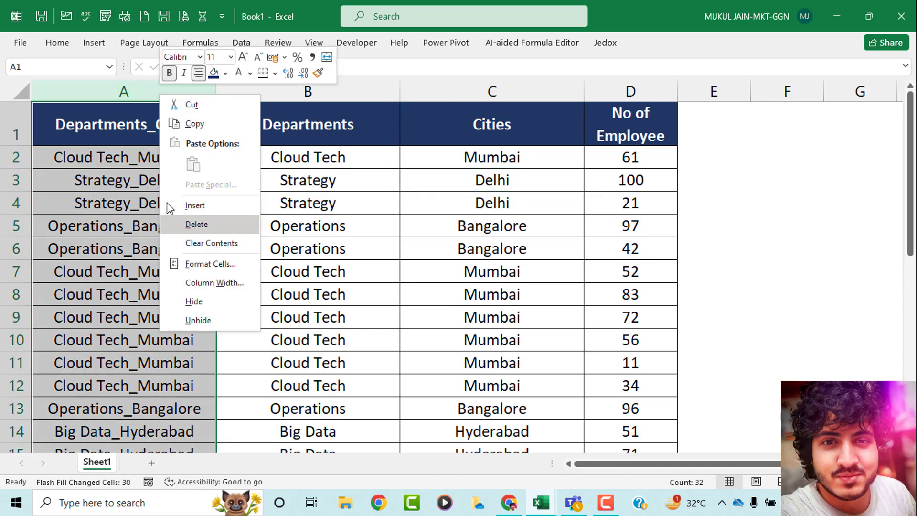
click(138, 94)
key(ctrl+minus)
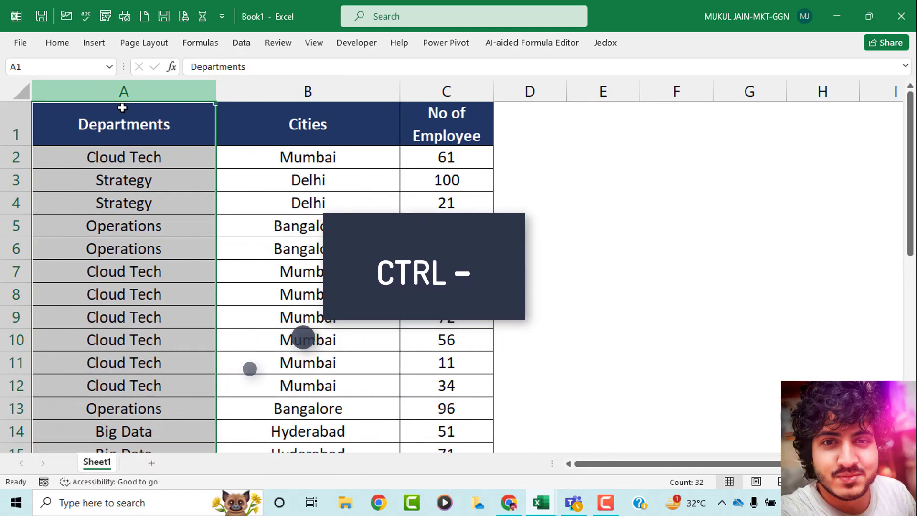
click(256, 123)
click(318, 152)
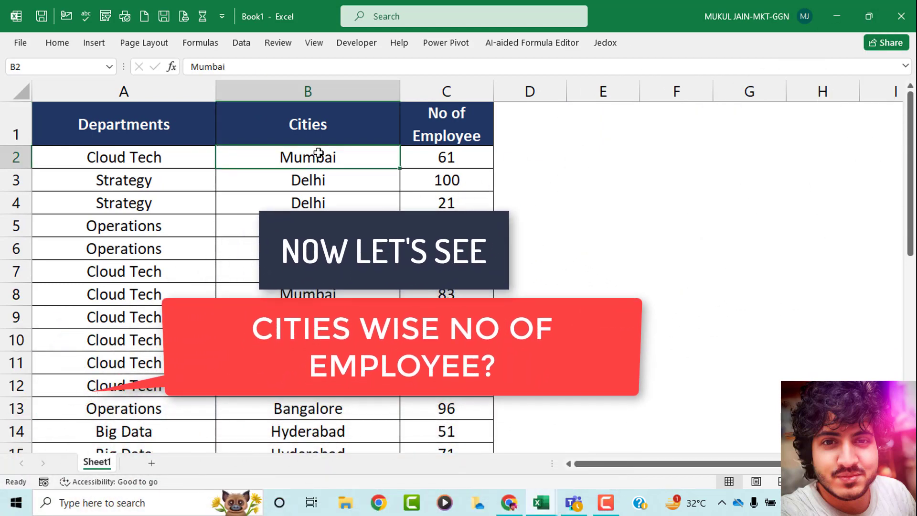
click(471, 154)
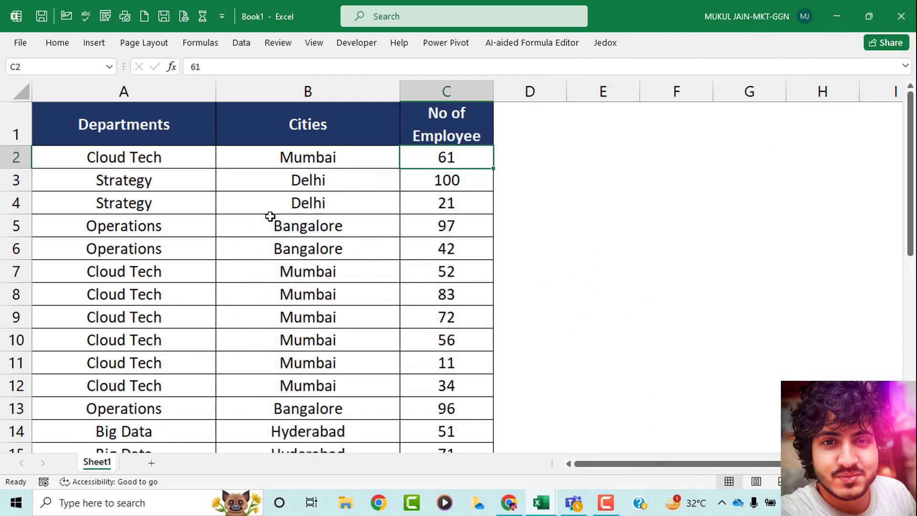
drag(331, 168, 385, 124)
drag(324, 366, 347, 344)
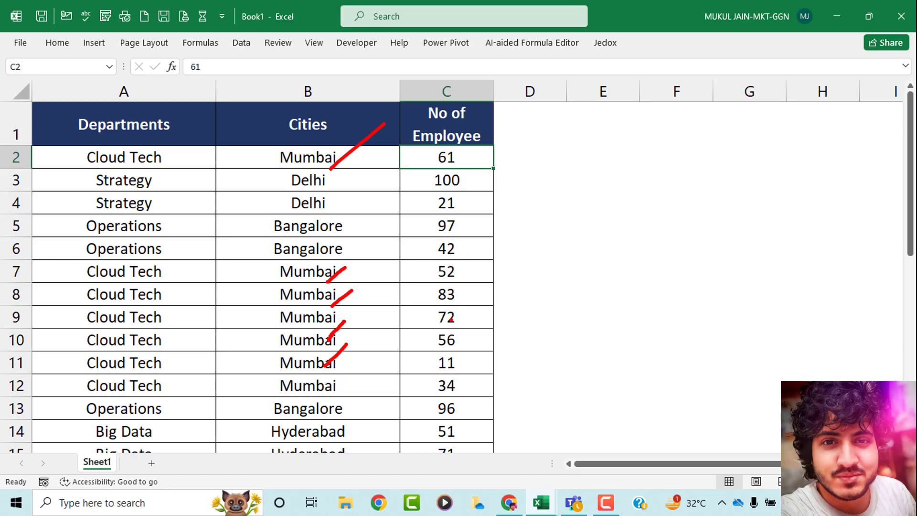
key(Escape)
Step: Create a PivotTable on a new worksheet from the Departments, Cities and No of Employee data in A1:C32
drag(109, 122, 407, 423)
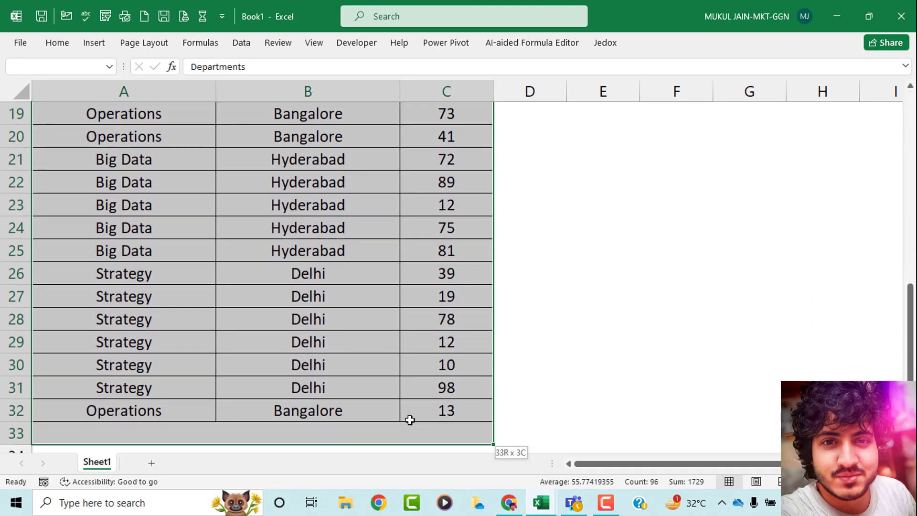
scroll(477, 311, up, 6)
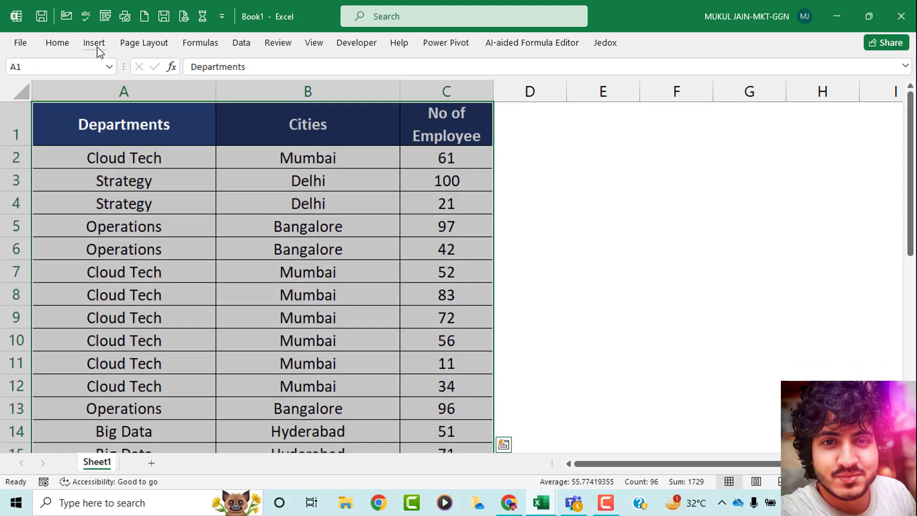
click(94, 43)
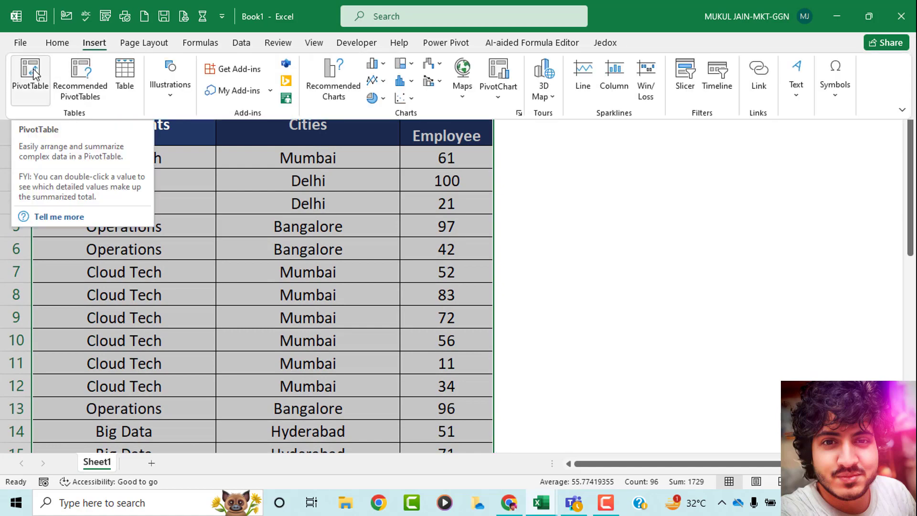
click(30, 76)
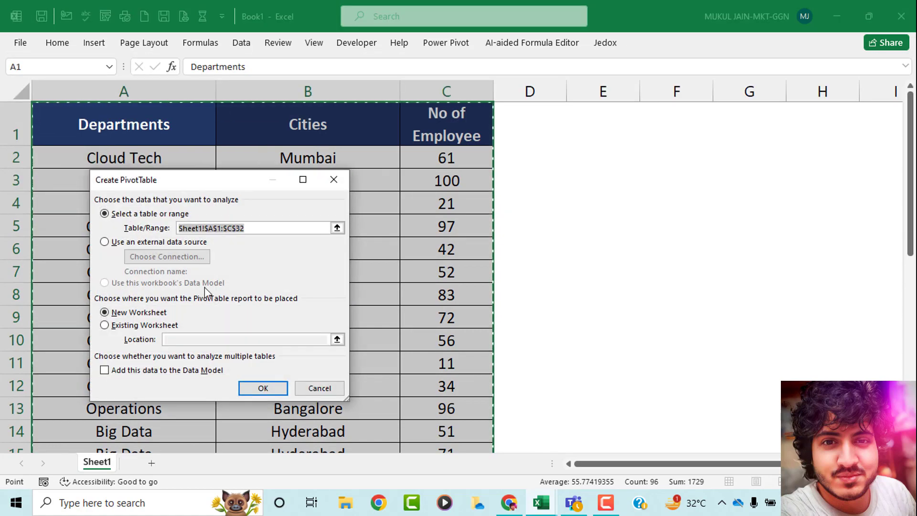
click(262, 389)
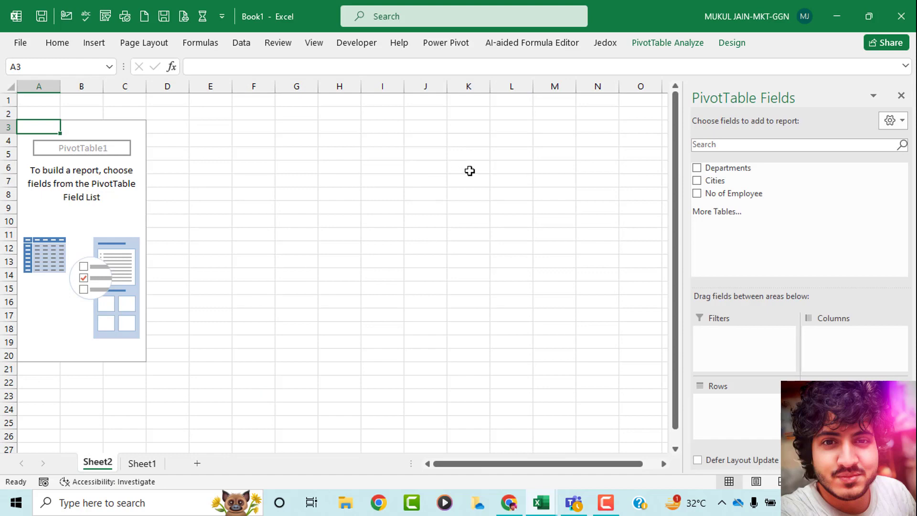
Step: Float the PivotTable Fields pane beside the empty report and add the Cities field to the Rows area
drag(742, 89, 218, 79)
drag(259, 256, 237, 480)
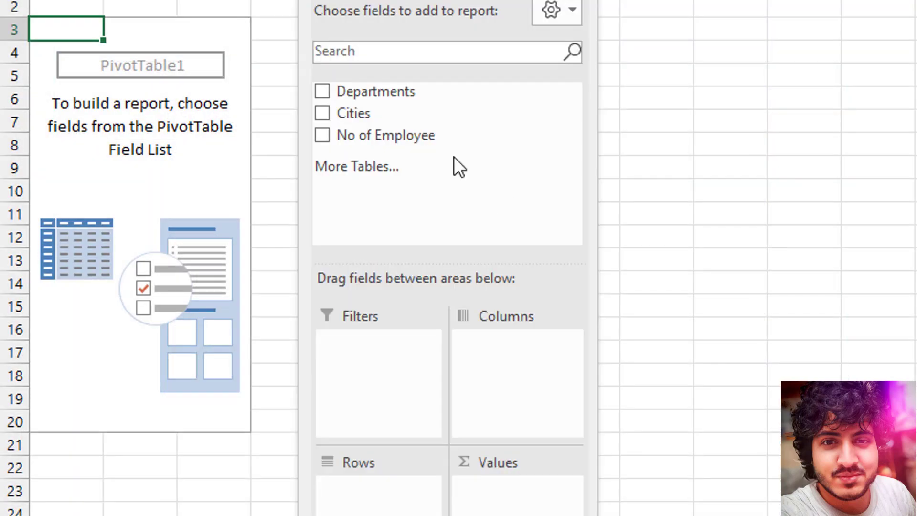
mouse_move(386, 161)
mouse_down()
mouse_move(292, 145)
mouse_move(415, 47)
mouse_move(422, 163)
mouse_move(382, 167)
mouse_up()
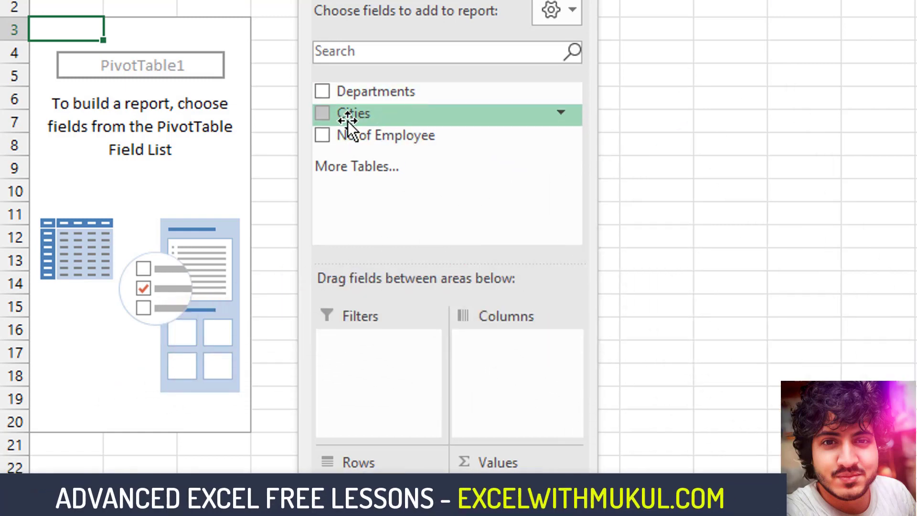
drag(356, 119, 360, 343)
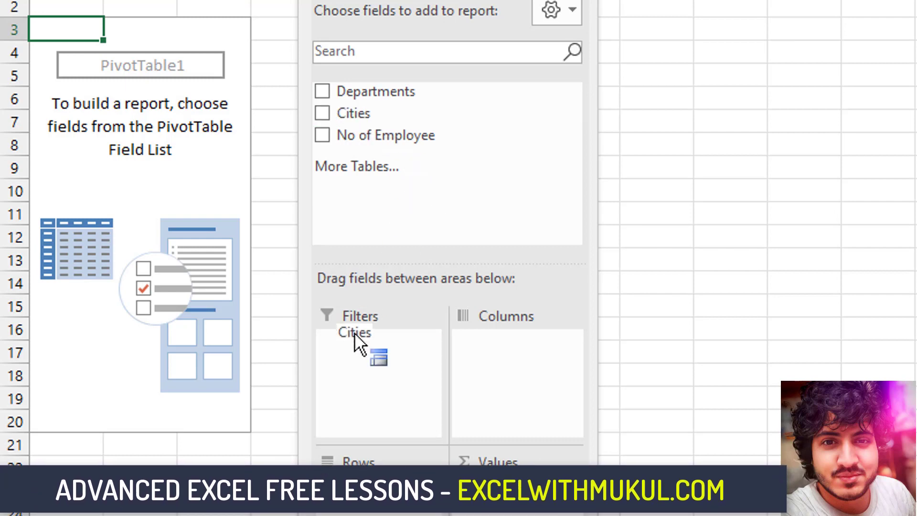
drag(360, 491, 360, 499)
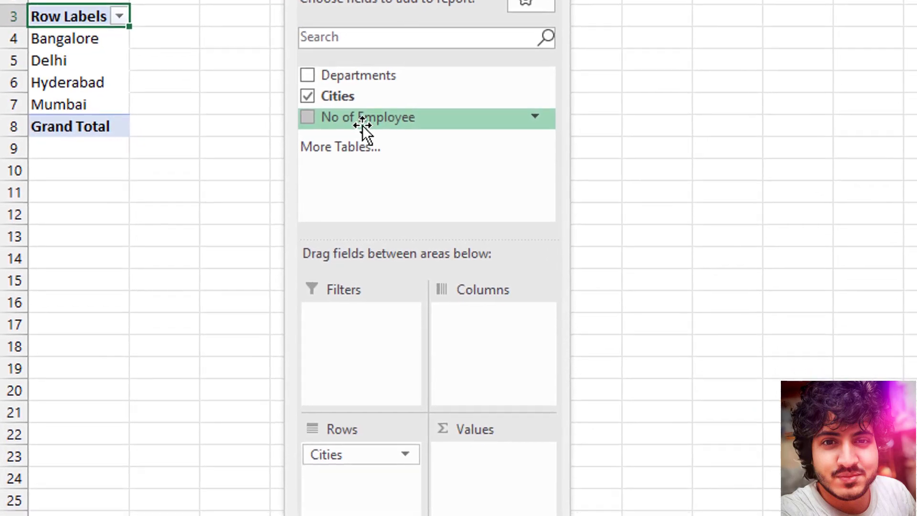
key(ctrl+2)
mouse_move(457, 461)
mouse_down()
mouse_move(465, 456)
mouse_move(457, 515)
mouse_move(460, 453)
mouse_up()
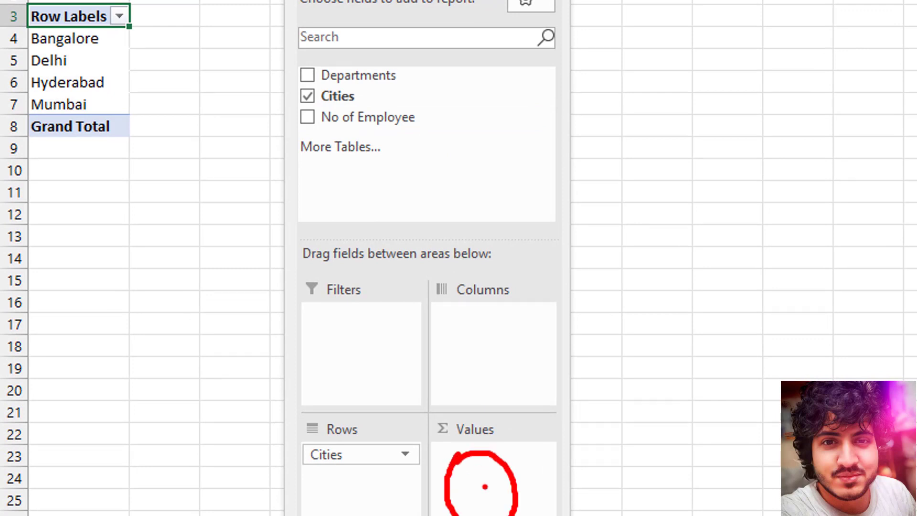
mouse_move(336, 478)
mouse_down()
mouse_move(380, 515)
mouse_move(339, 481)
mouse_up()
key(Escape)
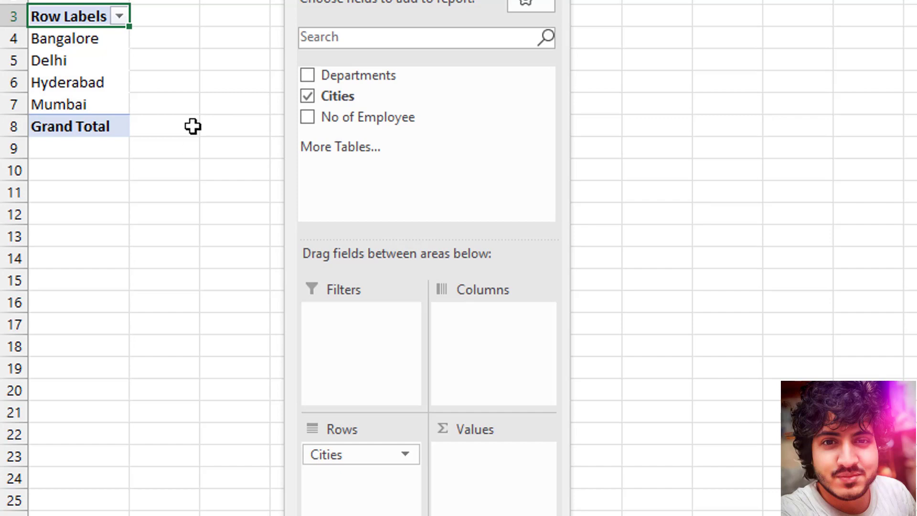
Step: Add the No of Employee field to the PivotTable's Values area to summarize employees by city
click(74, 41)
drag(75, 86, 71, 104)
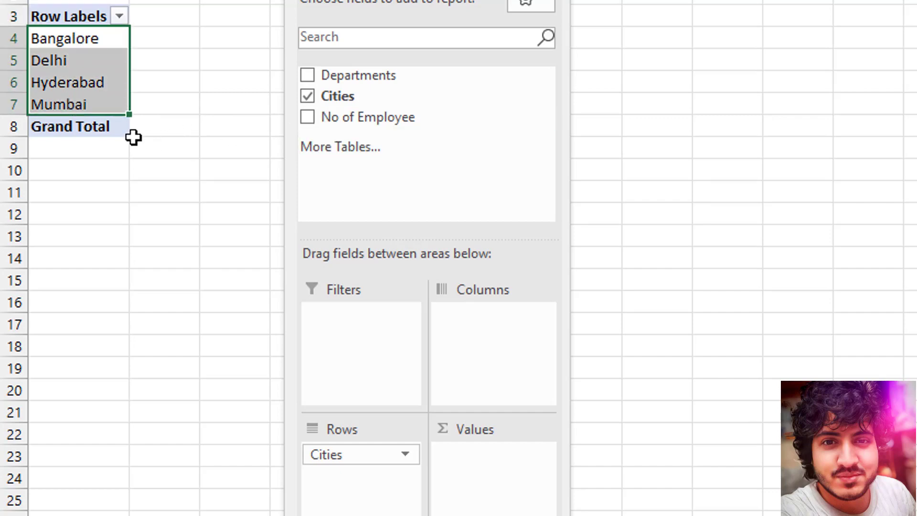
drag(384, 125, 489, 479)
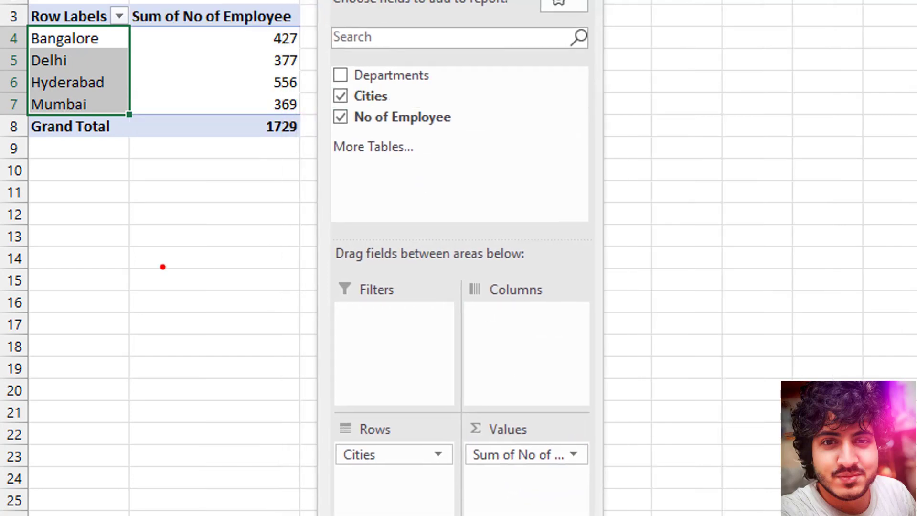
mouse_move(43, 10)
mouse_down()
mouse_move(11, 106)
mouse_move(135, 96)
mouse_move(88, 22)
mouse_up()
mouse_move(210, 10)
mouse_down()
mouse_move(260, 125)
mouse_move(308, 59)
mouse_move(253, 7)
mouse_up()
key(Escape)
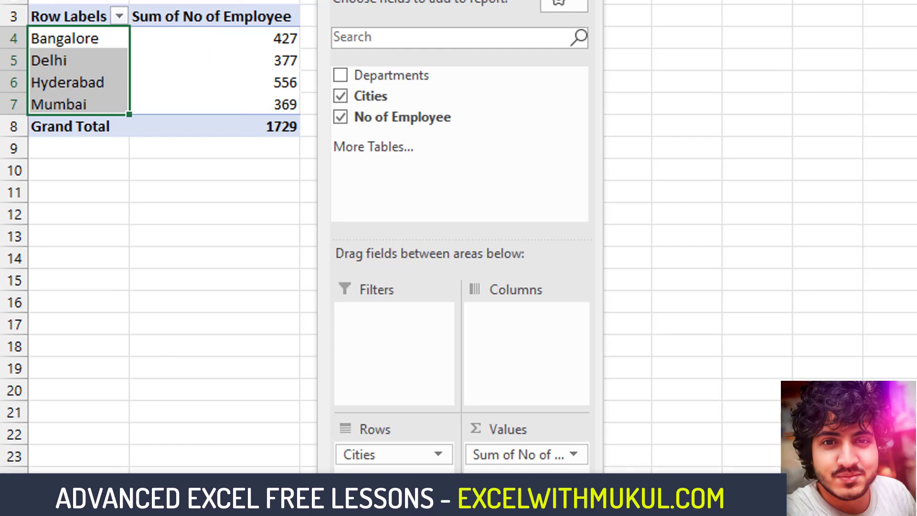